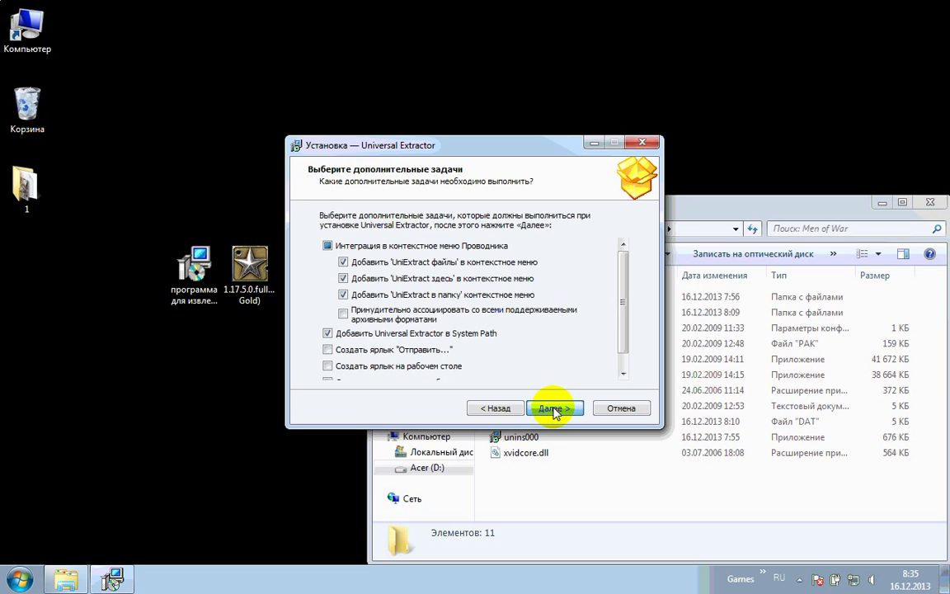
Install Universal Extractor with the default additional tasks and finish the setup wizard.
{"action": "left_click", "coordinate": [553, 410]}
{"action": "left_click", "coordinate": [554, 410]}
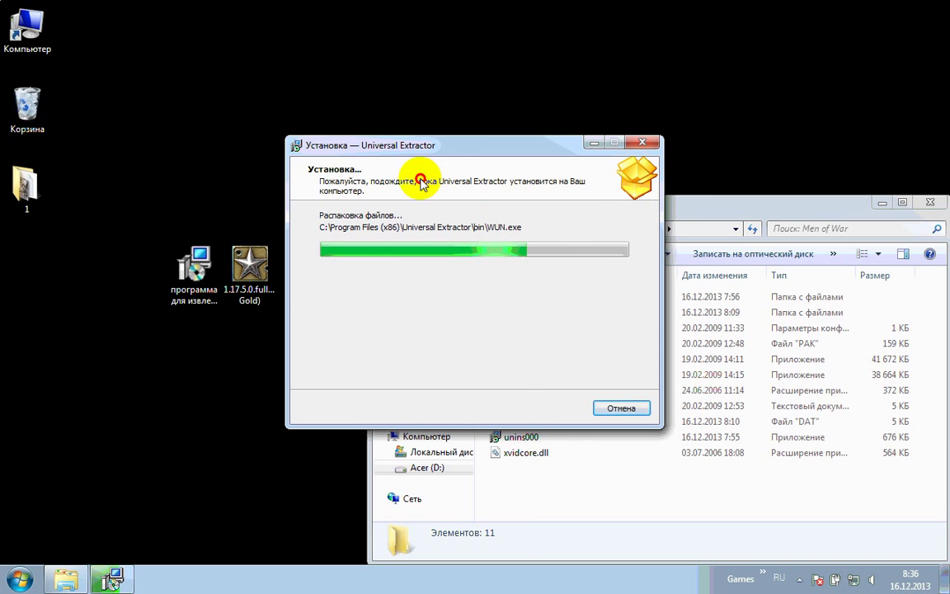
{"action": "left_click_drag", "start_coordinate": [441, 148], "coordinate": [232, 330]}
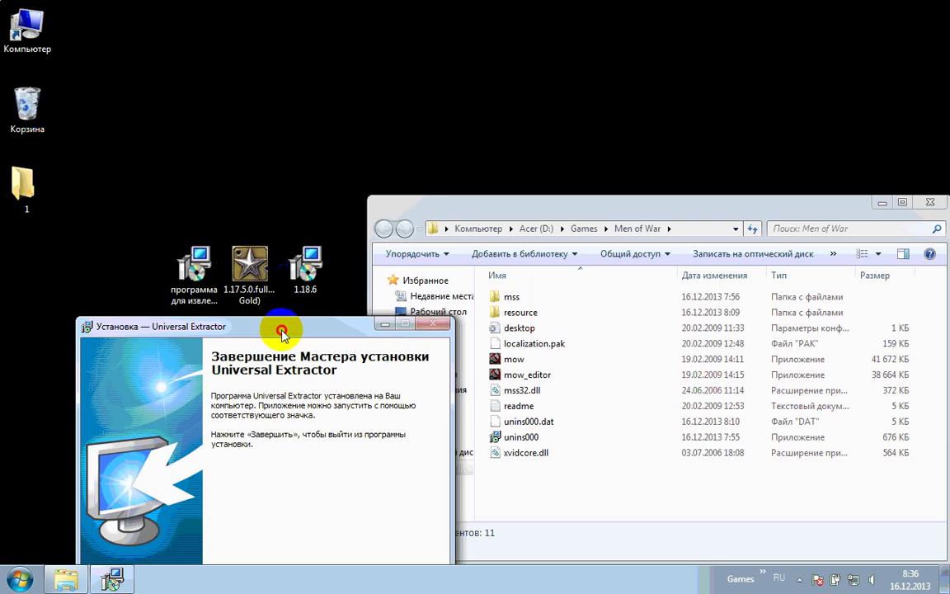
{"action": "left_click_drag", "start_coordinate": [282, 331], "coordinate": [290, 177]}
{"action": "left_click", "coordinate": [355, 436]}
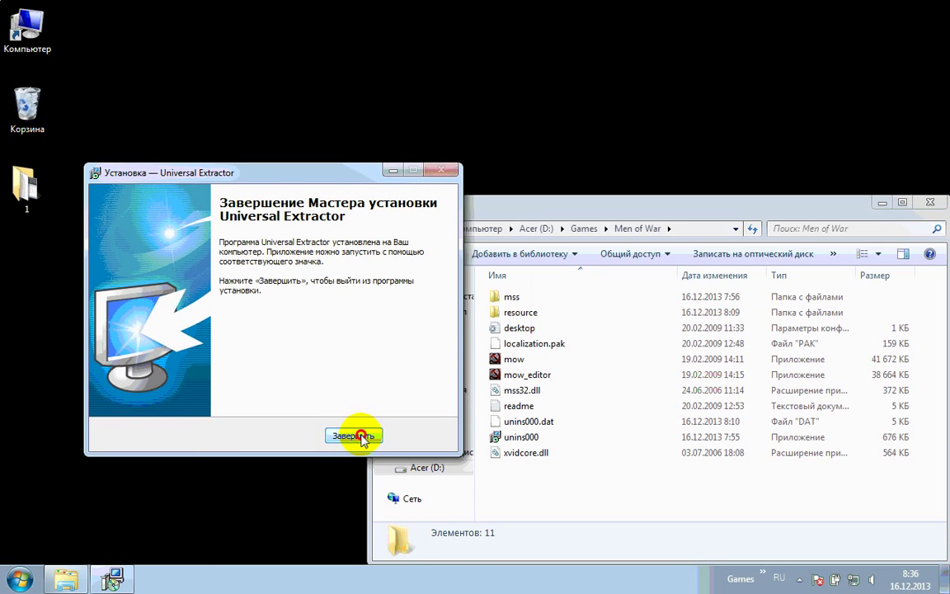
Launch Universal Extractor from the installed programs and move its window clear of the Men of War folder.
{"action": "left_click", "coordinate": [18, 579]}
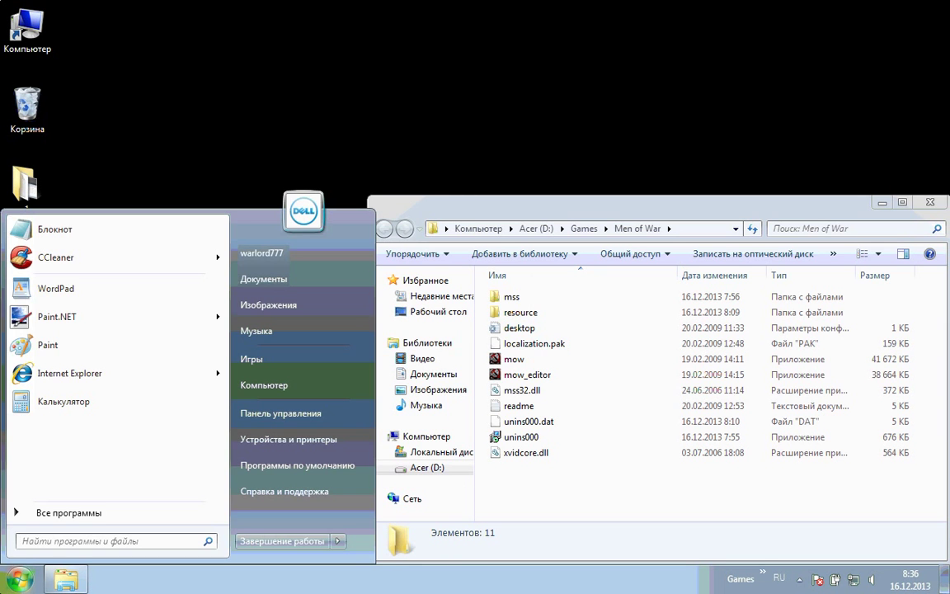
{"action": "left_click", "coordinate": [31, 513]}
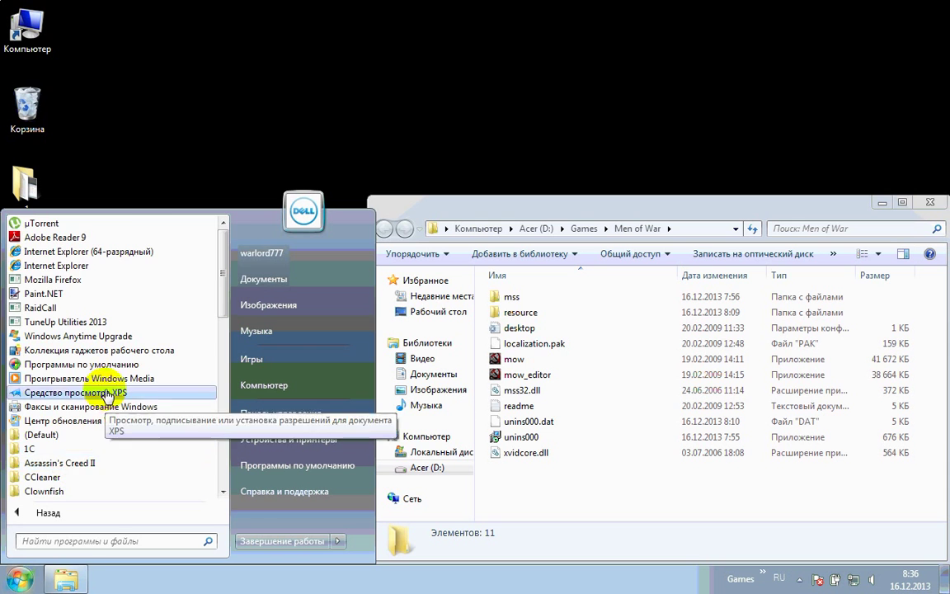
{"action": "scroll", "coordinate": [107, 393], "scroll_direction": "down", "scroll_amount": 8}
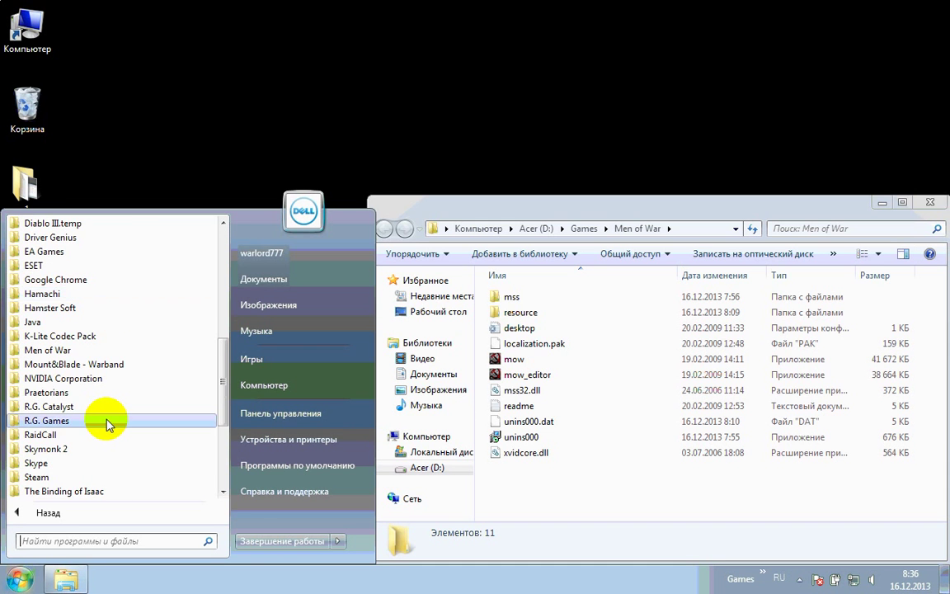
{"action": "scroll", "coordinate": [107, 423], "scroll_direction": "down", "scroll_amount": 3}
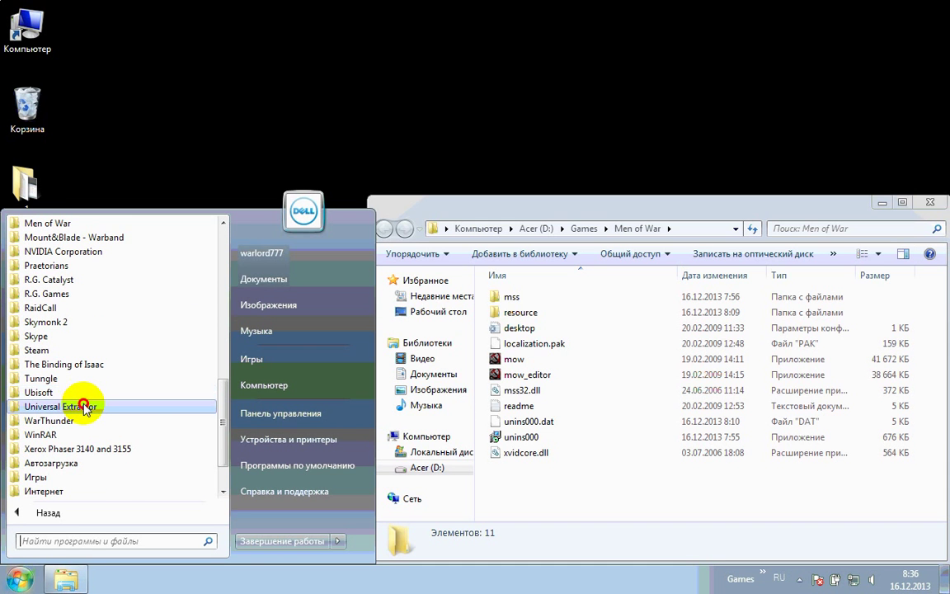
{"action": "left_click", "coordinate": [85, 407]}
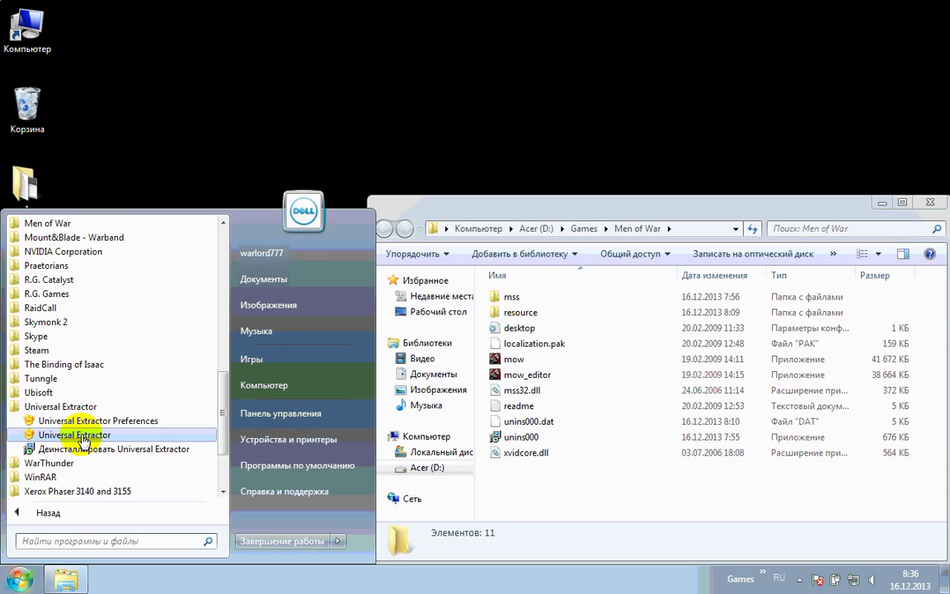
{"action": "left_click", "coordinate": [75, 435]}
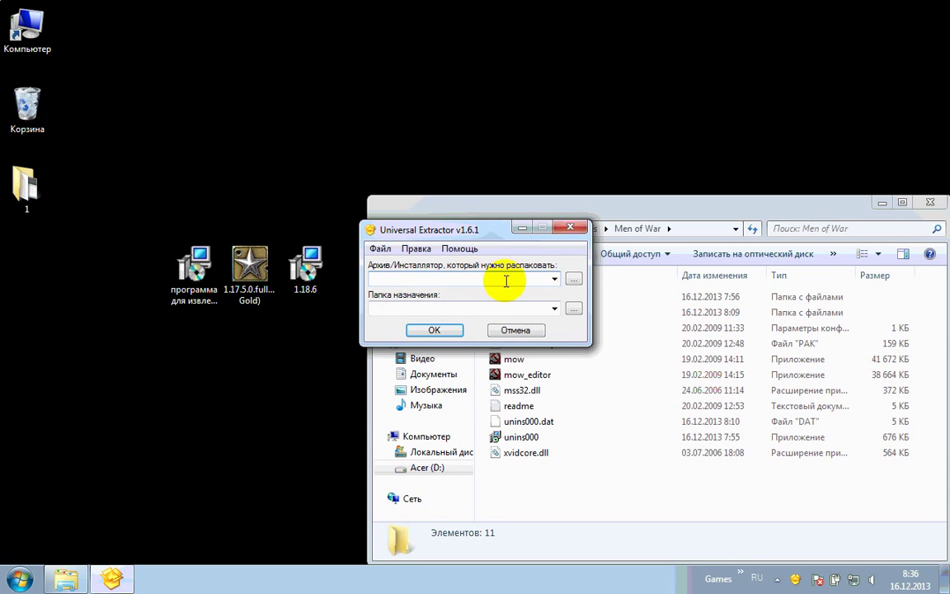
{"action": "left_click_drag", "start_coordinate": [495, 229], "coordinate": [511, 66]}
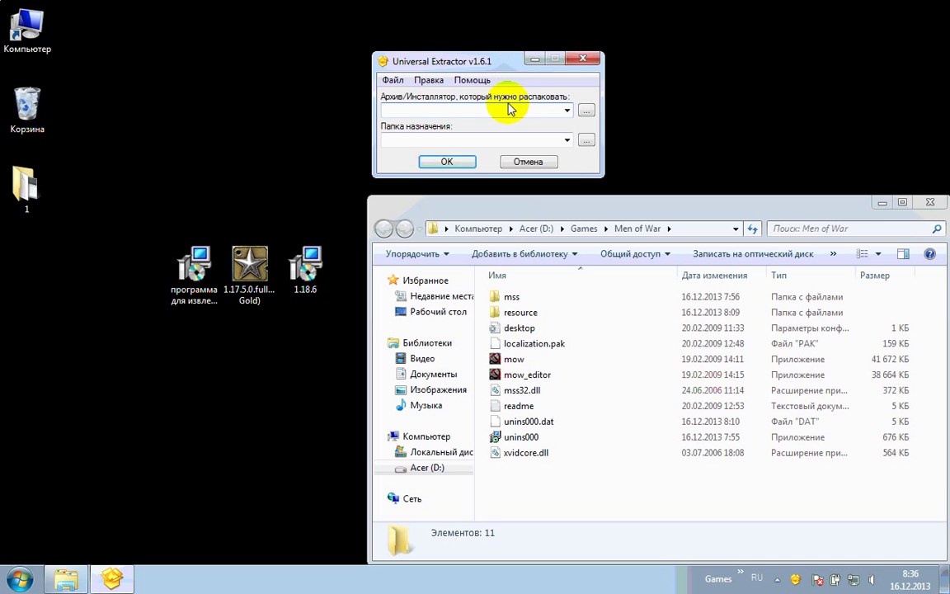
Choose the desktop file 1.17.5.0.full(Fieria Gold) as the installer to unpack.
{"action": "left_click", "coordinate": [247, 266]}
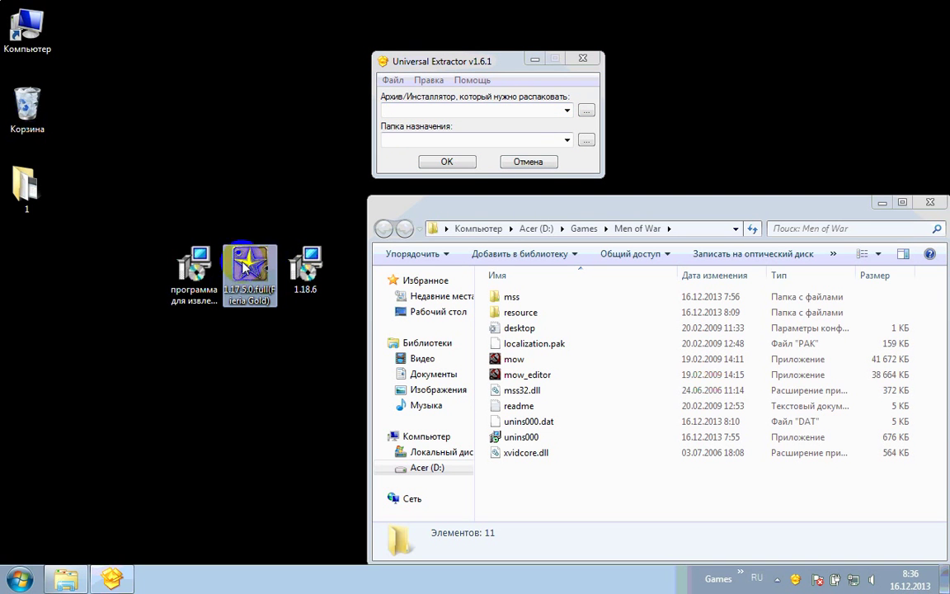
{"action": "left_click", "coordinate": [585, 111]}
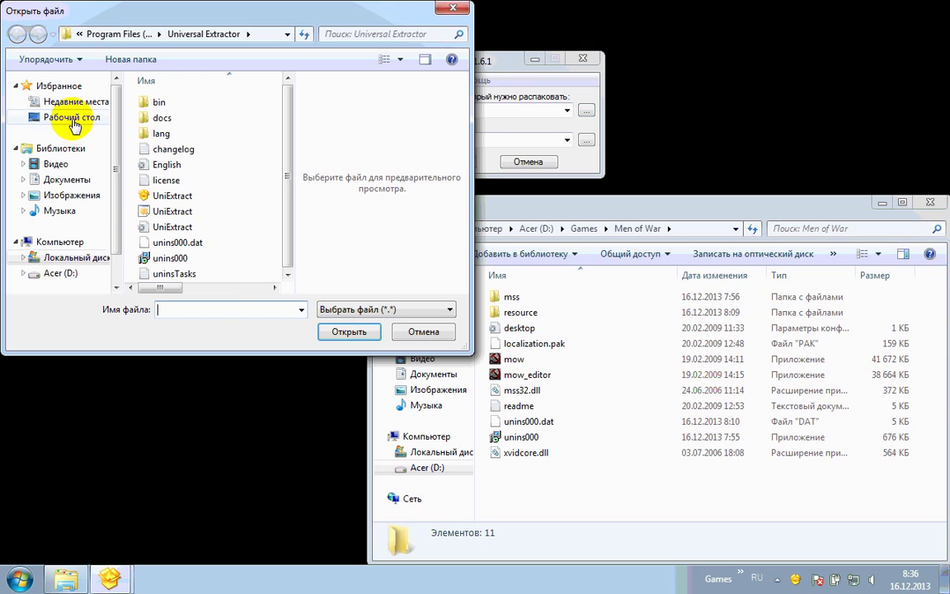
{"action": "left_click", "coordinate": [72, 120]}
{"action": "left_click_drag", "start_coordinate": [289, 101], "coordinate": [286, 198]}
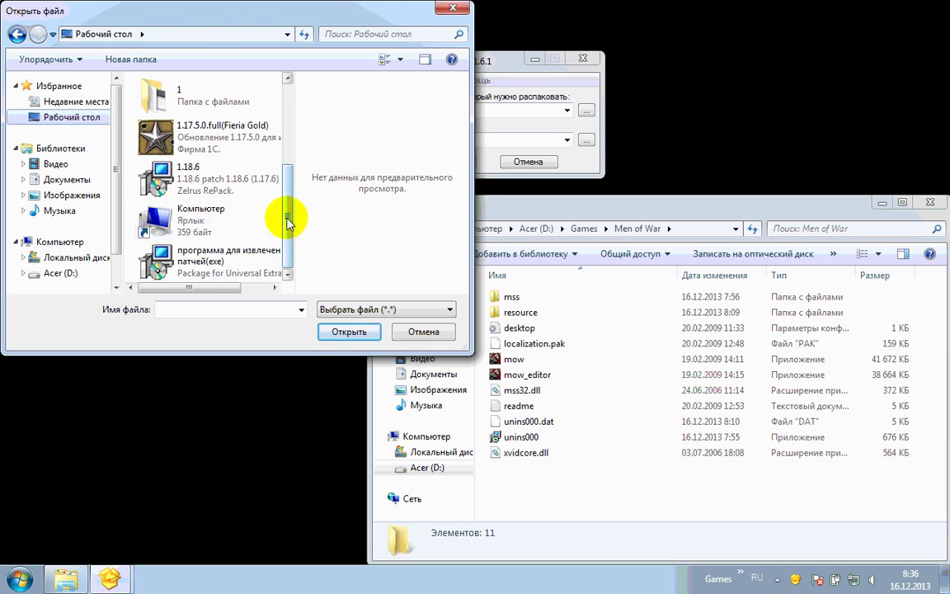
{"action": "double_click", "coordinate": [194, 142]}
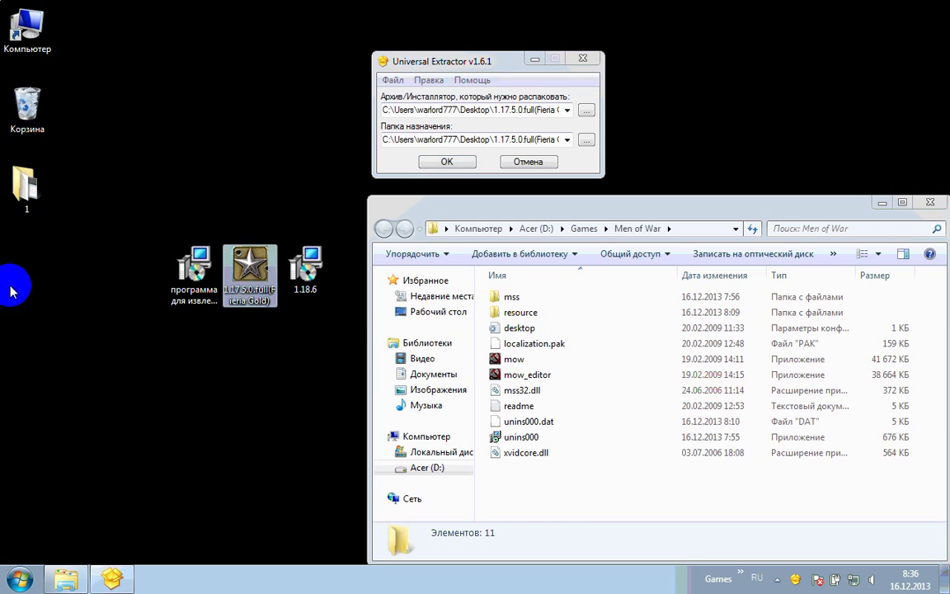
Create a folder on the desktop with the default name Новая папка and place it below the patch files.
{"action": "right_click", "coordinate": [11, 290]}
{"action": "mouse_move", "coordinate": [170, 427]}
{"action": "left_click", "coordinate": [236, 429]}
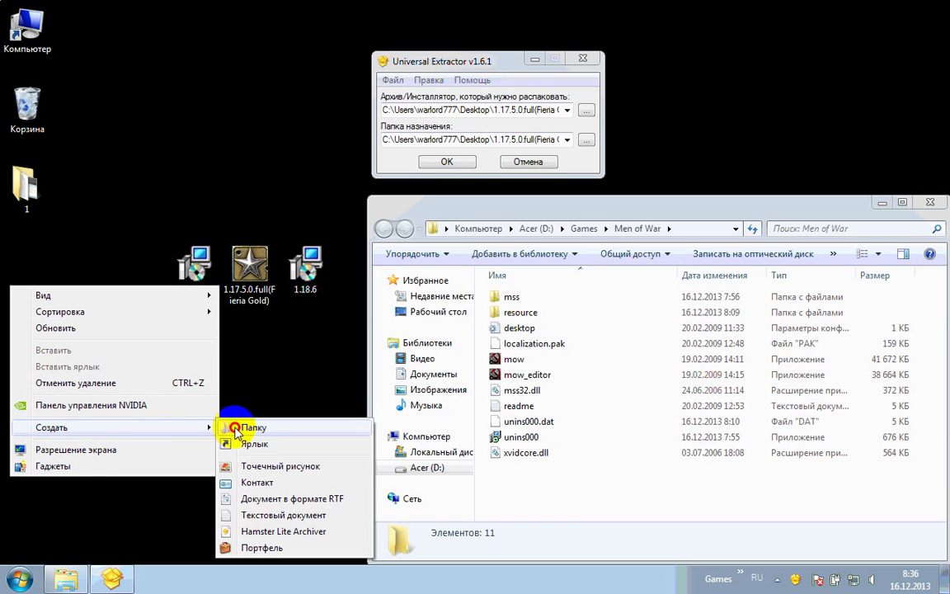
{"action": "left_click", "coordinate": [59, 357]}
{"action": "left_click_drag", "start_coordinate": [25, 252], "coordinate": [244, 301]}
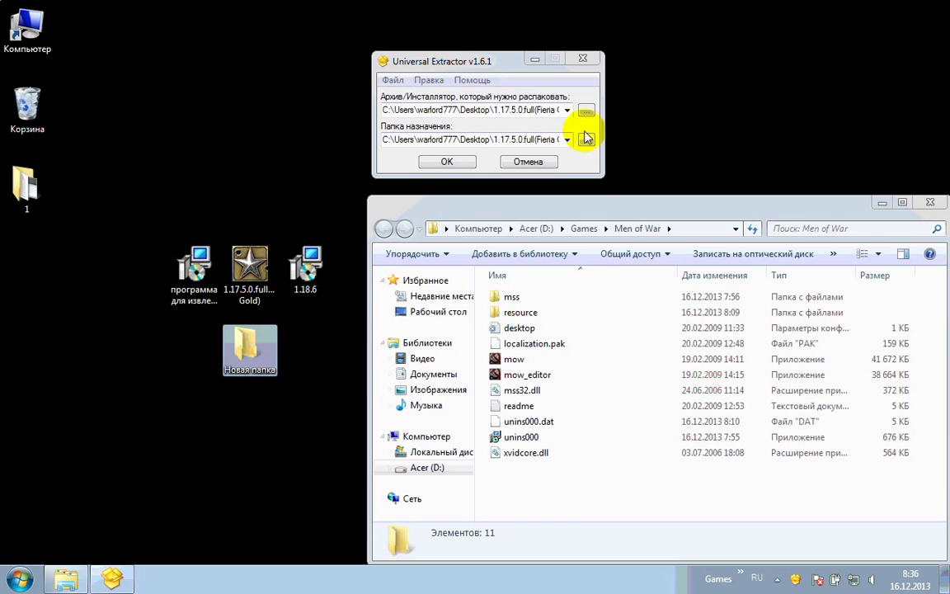
Set the extraction destination to the desktop folder Новая папка and start unpacking the patch.
{"action": "left_click", "coordinate": [586, 138]}
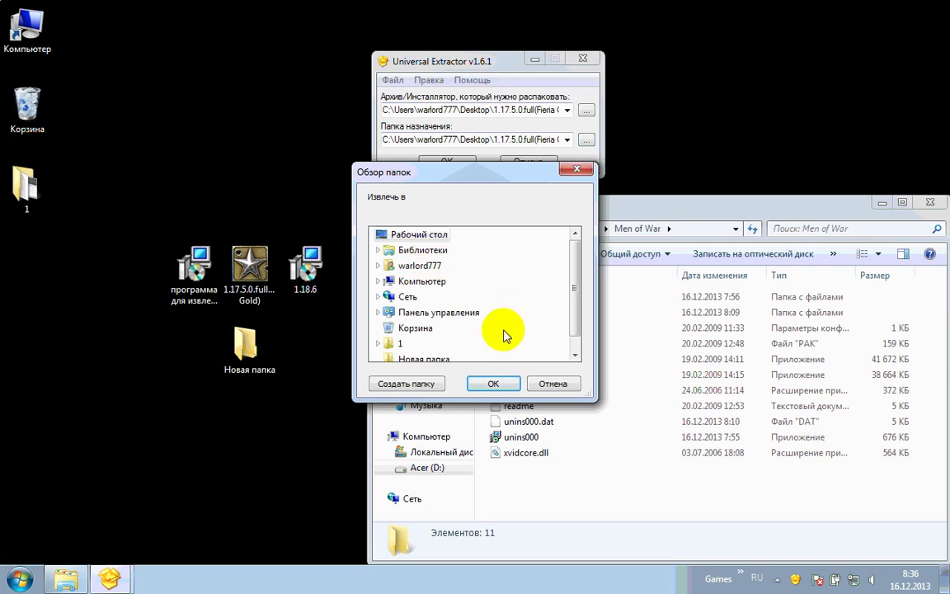
{"action": "left_click", "coordinate": [443, 359]}
{"action": "left_click", "coordinate": [493, 384]}
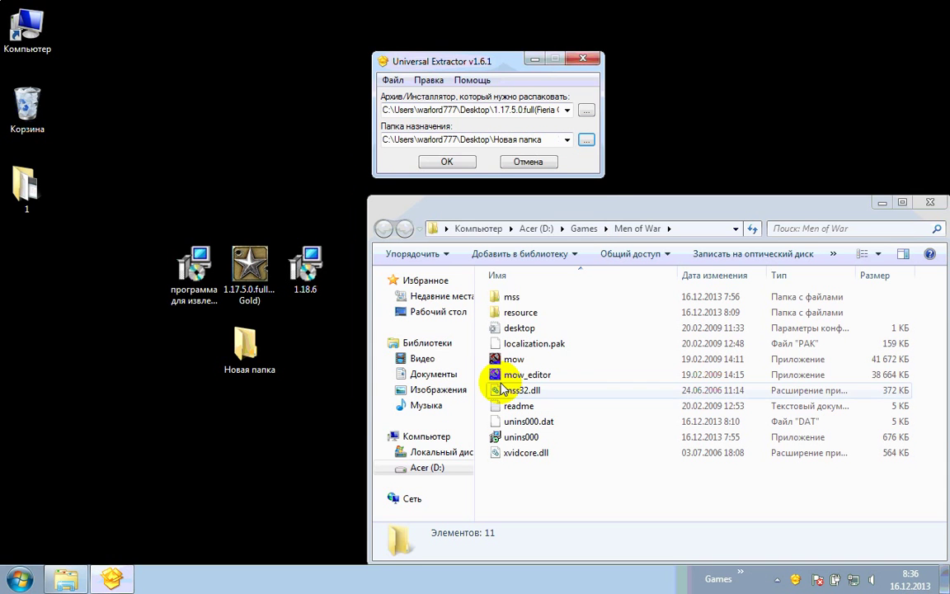
{"action": "left_click", "coordinate": [449, 161]}
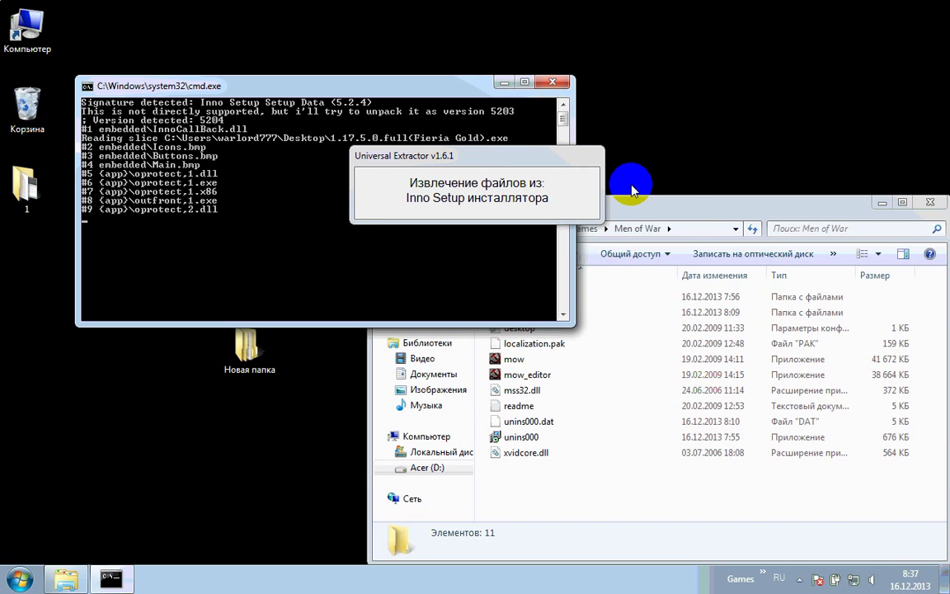
Move the Men of War folder, extraction status and console windows apart on the desktop.
{"action": "left_click_drag", "start_coordinate": [646, 217], "coordinate": [772, 251]}
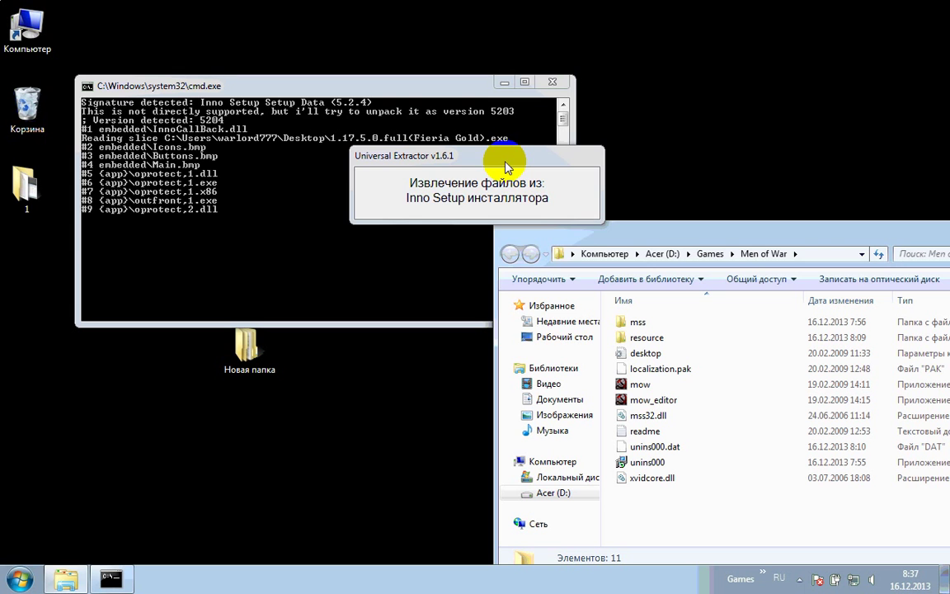
{"action": "left_click_drag", "start_coordinate": [476, 160], "coordinate": [702, 162]}
{"action": "left_click_drag", "start_coordinate": [454, 91], "coordinate": [384, 16]}
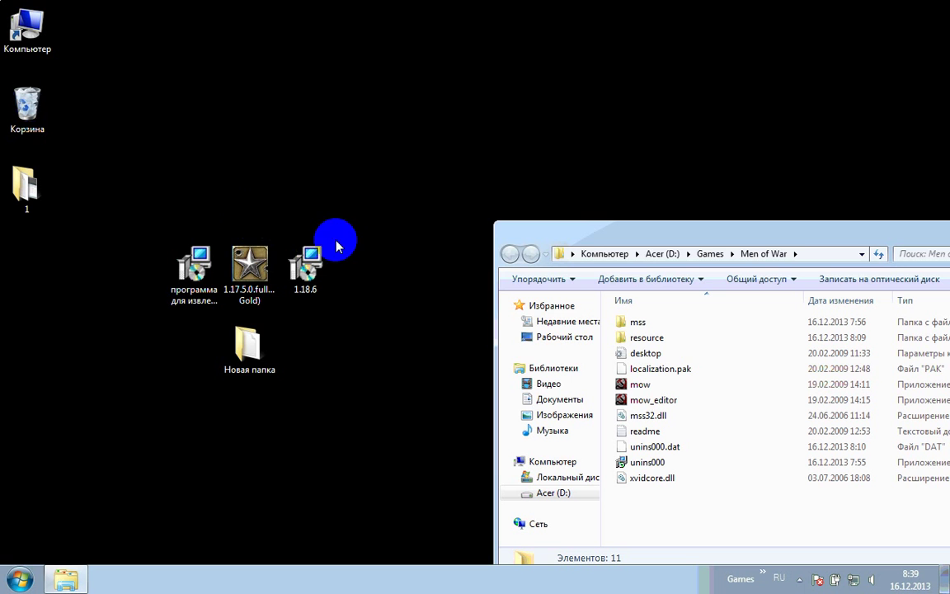
Copy the entire contents of the {app} folder inside Новая папка into the Men of War game folder.
{"action": "left_click", "coordinate": [246, 343]}
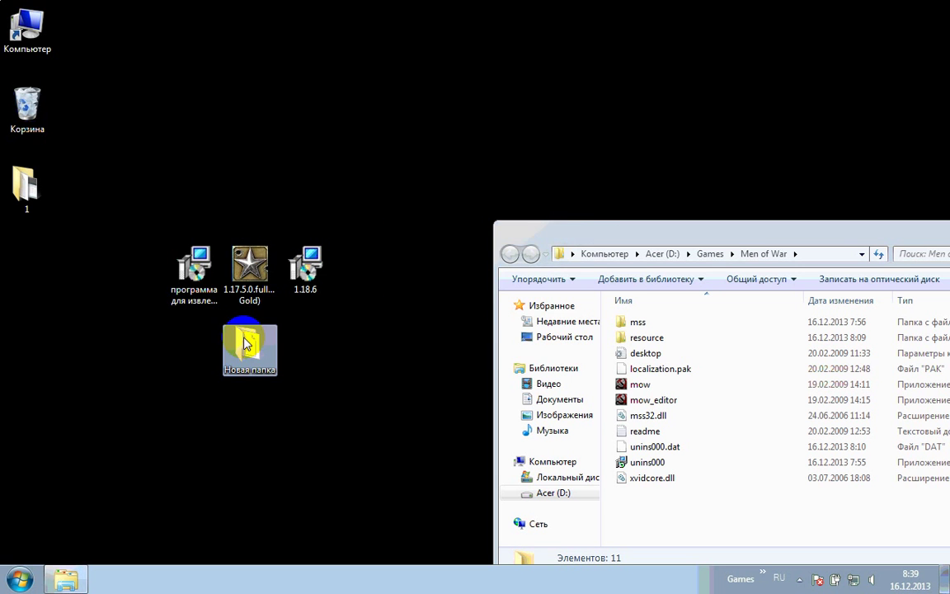
{"action": "double_click", "coordinate": [246, 342]}
{"action": "left_click", "coordinate": [149, 103]}
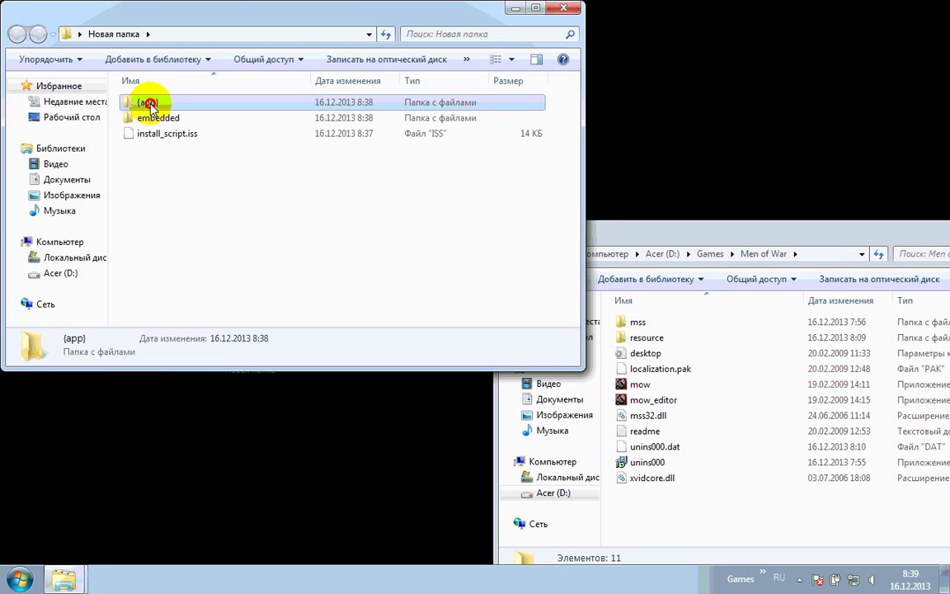
{"action": "double_click", "coordinate": [150, 103]}
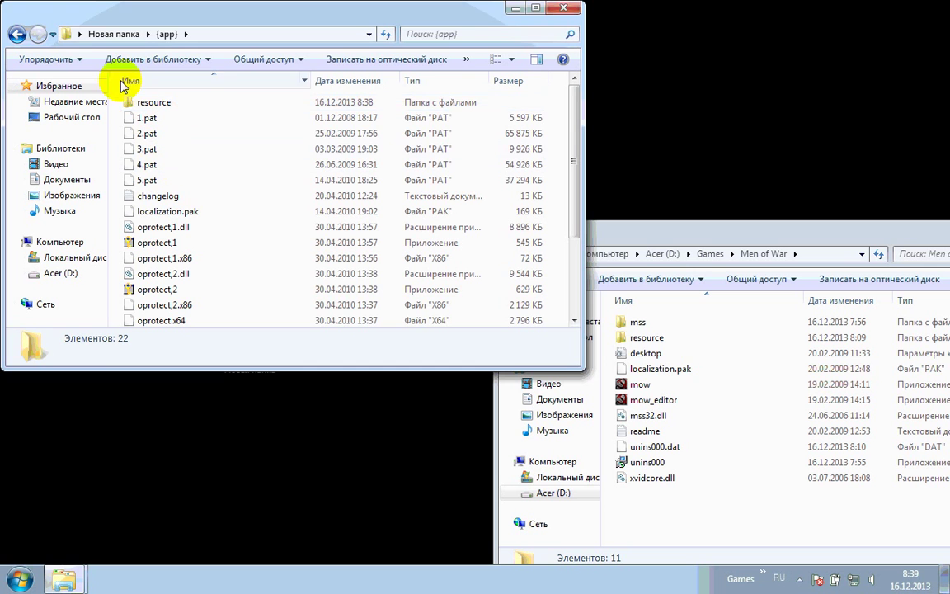
{"action": "left_click_drag", "start_coordinate": [556, 97], "coordinate": [129, 472]}
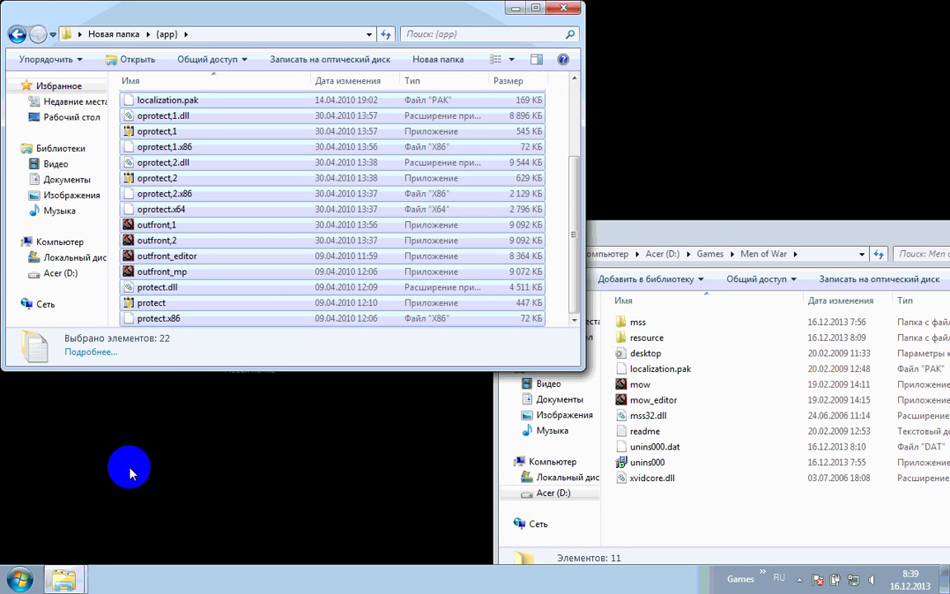
{"action": "left_click_drag", "start_coordinate": [153, 250], "coordinate": [703, 532]}
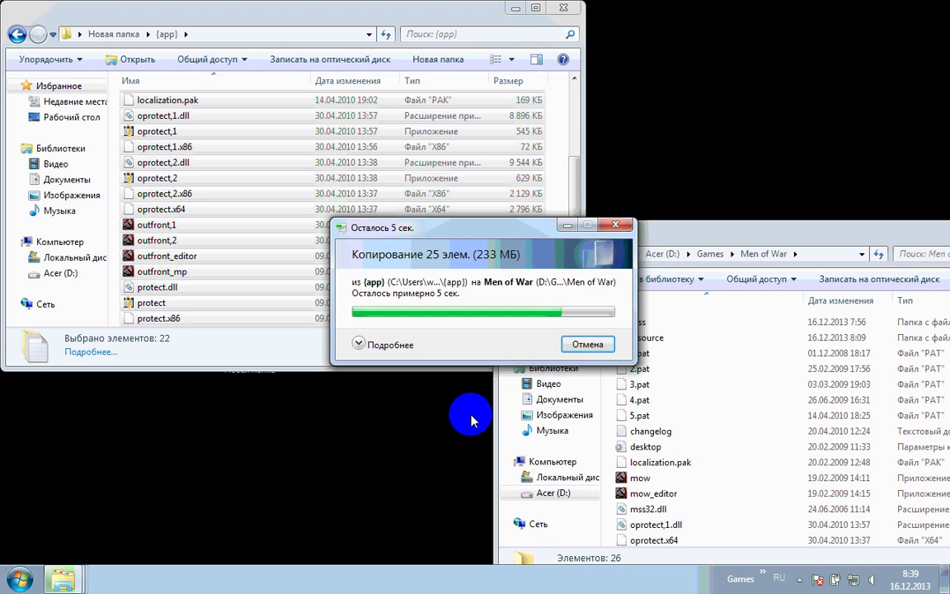
Merge the resource folder for all current objects and replace the existing files for all copy conflicts.
{"action": "left_click", "coordinate": [346, 451]}
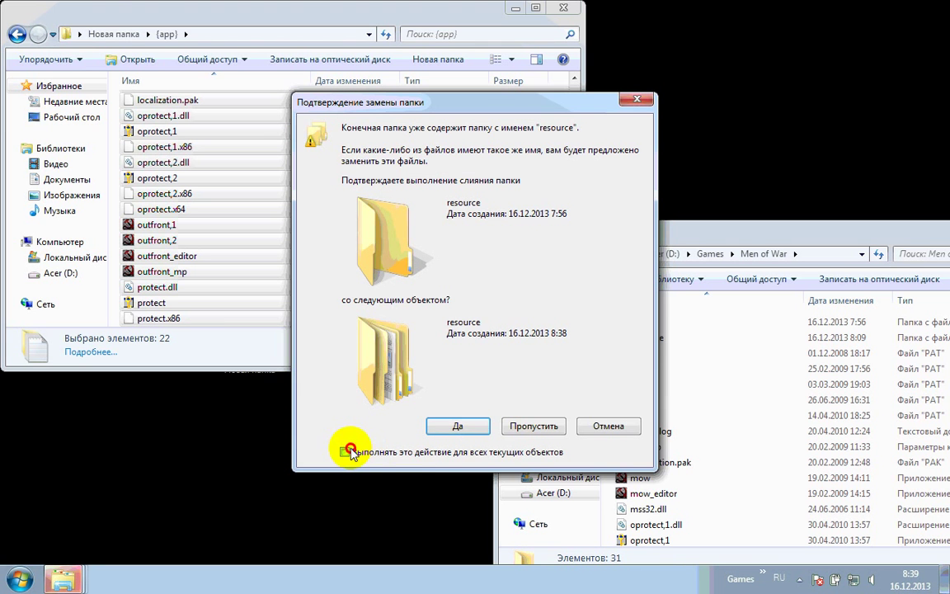
{"action": "left_click", "coordinate": [458, 425]}
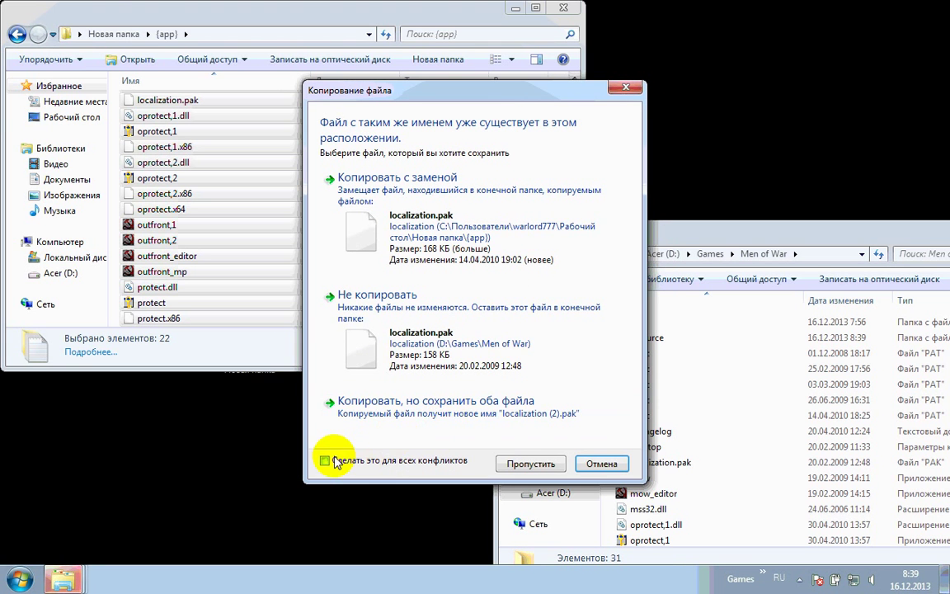
{"action": "left_click", "coordinate": [334, 461]}
{"action": "left_click", "coordinate": [436, 217]}
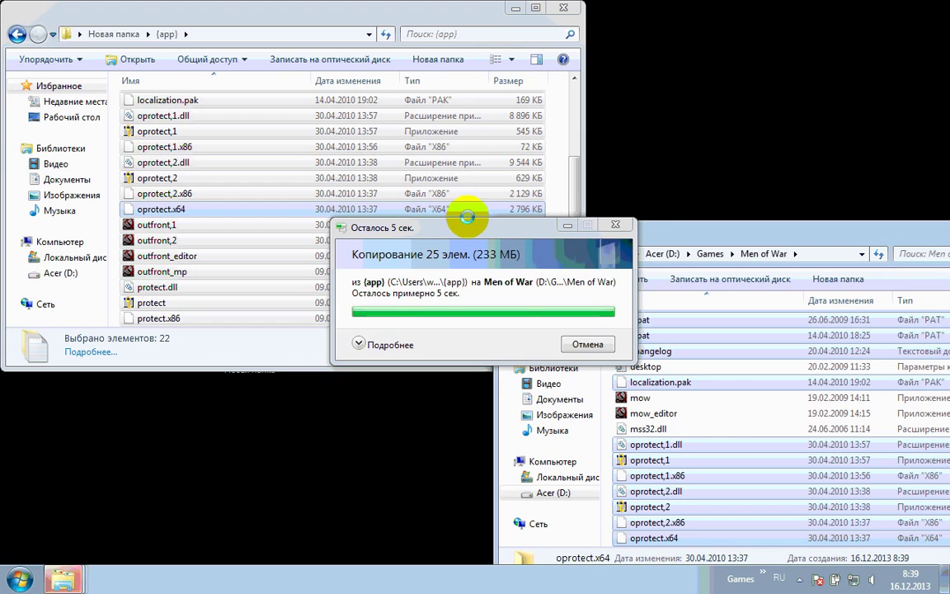
Examine the contents of the extracted embedded folder and close the Новая папка window.
{"action": "left_click", "coordinate": [16, 35]}
{"action": "double_click", "coordinate": [153, 119]}
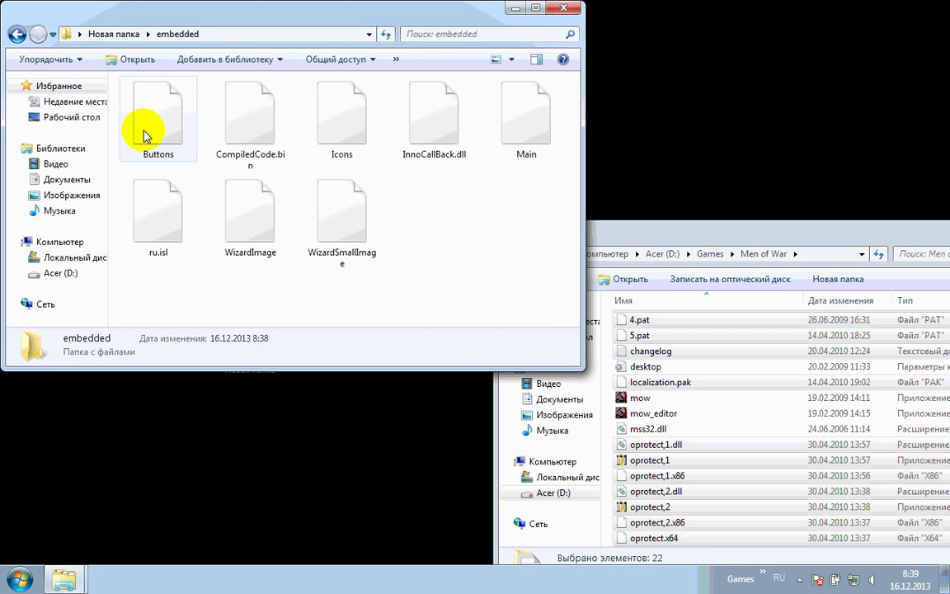
{"action": "left_click", "coordinate": [15, 35]}
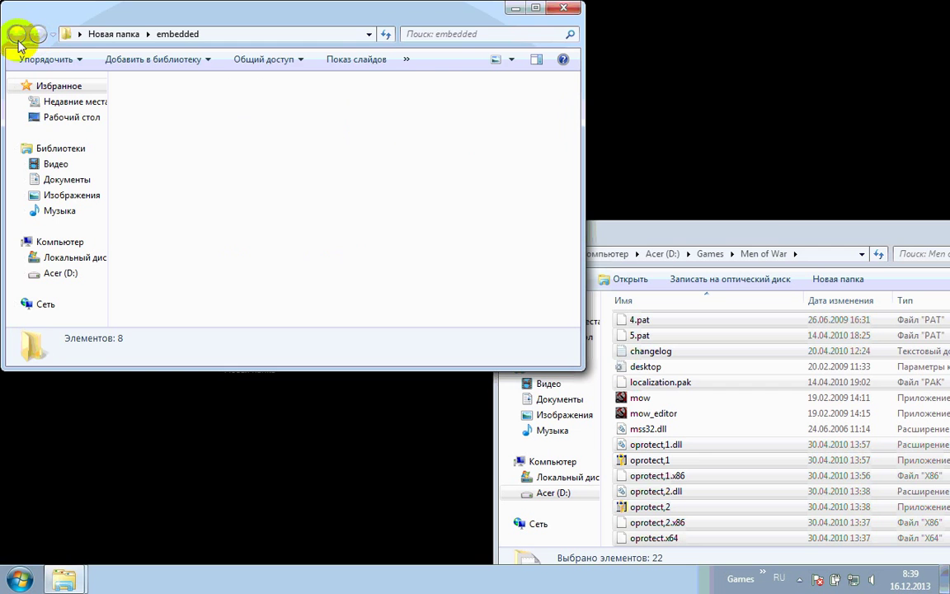
{"action": "left_click", "coordinate": [564, 8]}
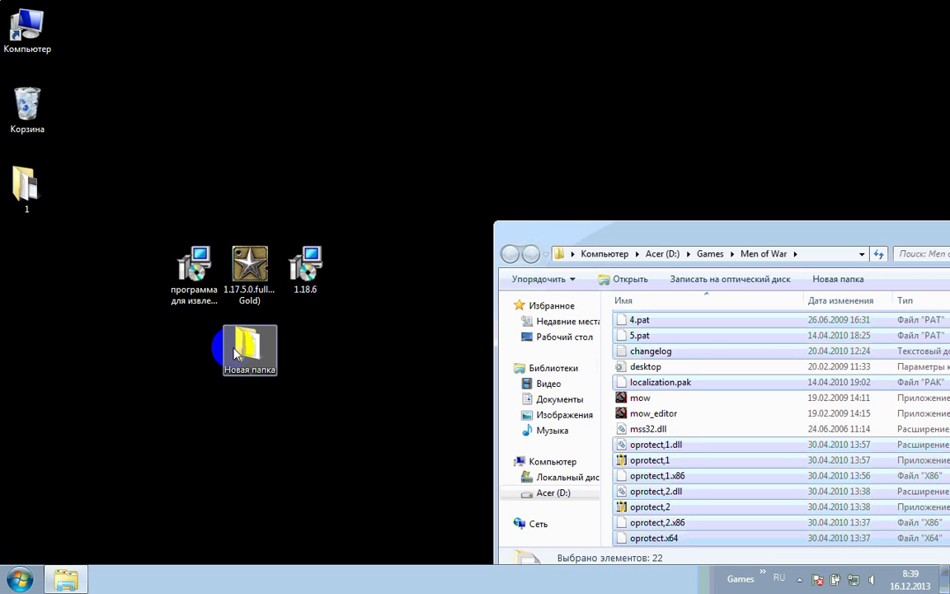
Delete the Новая папка folder from the desktop.
{"action": "right_click", "coordinate": [246, 351]}
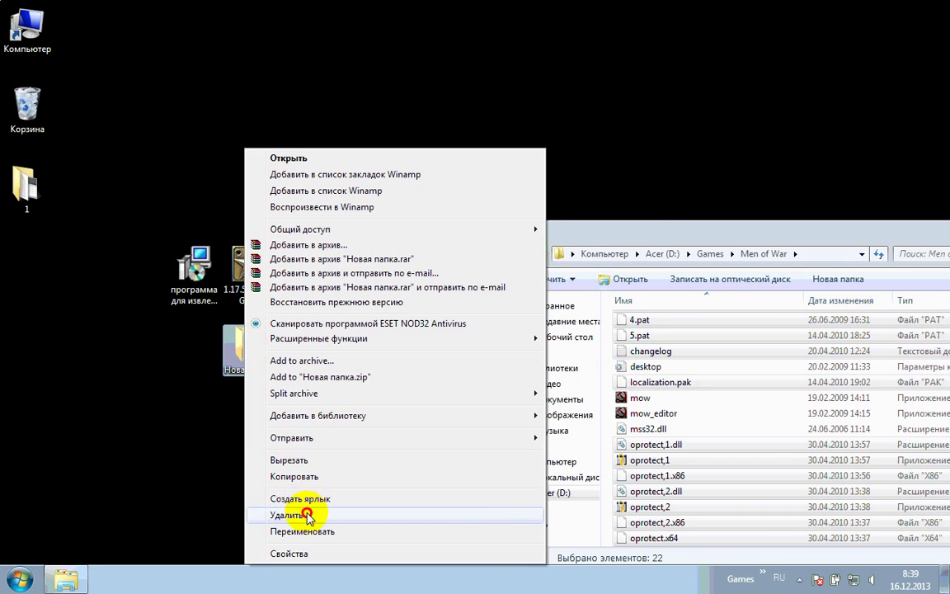
{"action": "left_click", "coordinate": [308, 513]}
{"action": "left_click", "coordinate": [531, 339]}
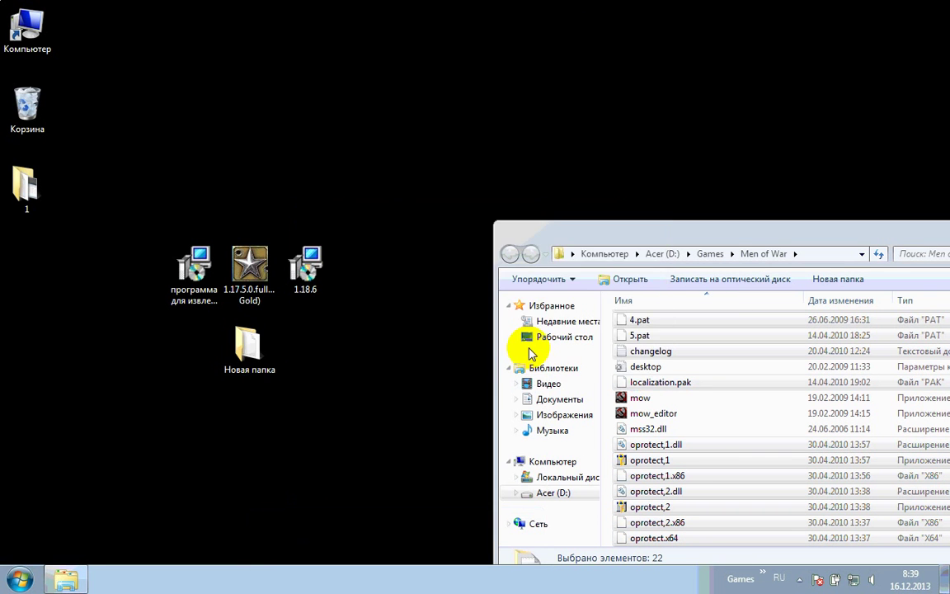
Launch the 1.18.6 patch installer in Russian and proceed past the welcome and information pages.
{"action": "left_click", "coordinate": [310, 269]}
{"action": "double_click", "coordinate": [311, 270]}
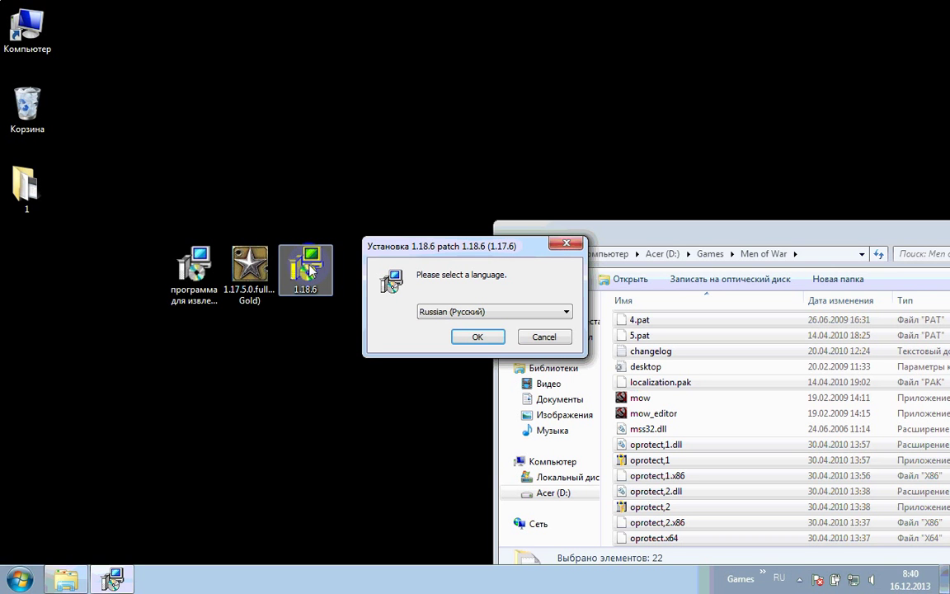
{"action": "left_click", "coordinate": [468, 337]}
{"action": "left_click_drag", "start_coordinate": [439, 158], "coordinate": [393, 128]}
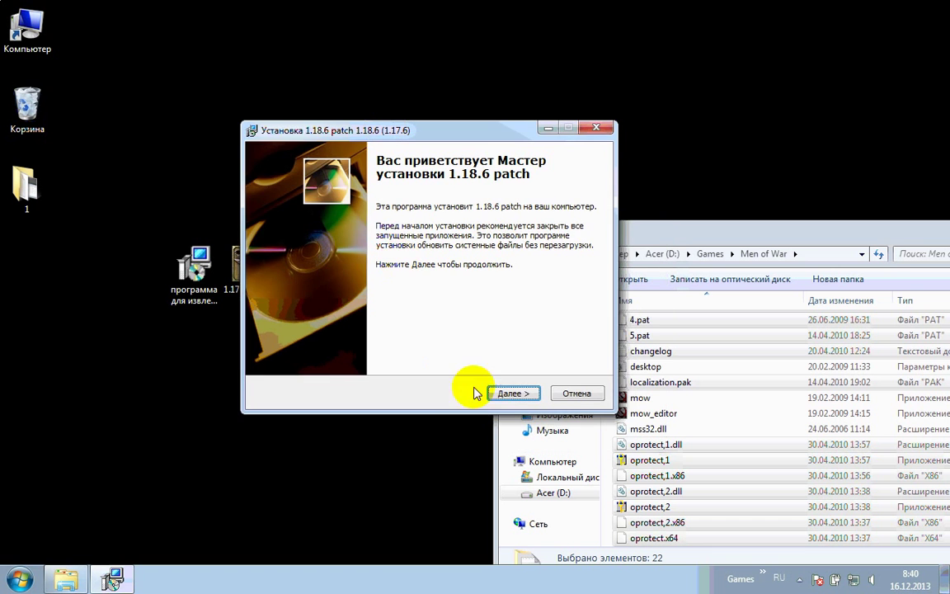
{"action": "left_click", "coordinate": [512, 394]}
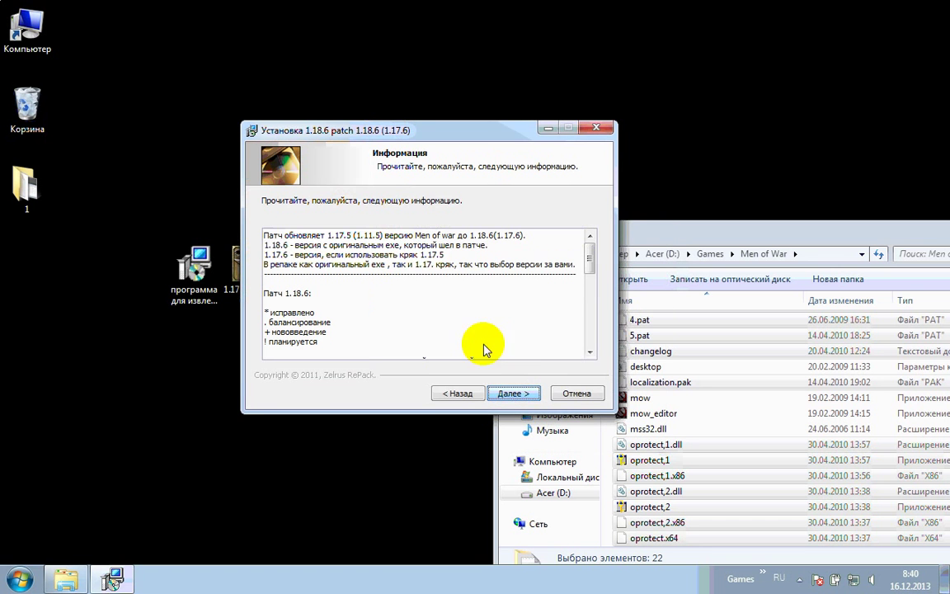
{"action": "left_click", "coordinate": [516, 393]}
Choose the Men of War folder under Games on drive D: as the installation directory and install the patch with a desktop shortcut.
{"action": "left_click", "coordinate": [561, 307]}
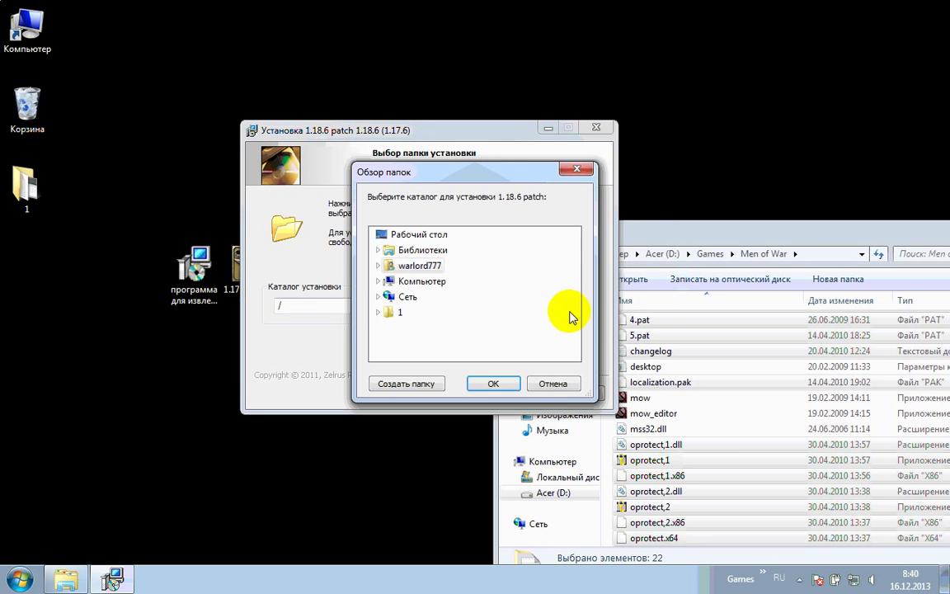
{"action": "double_click", "coordinate": [423, 282]}
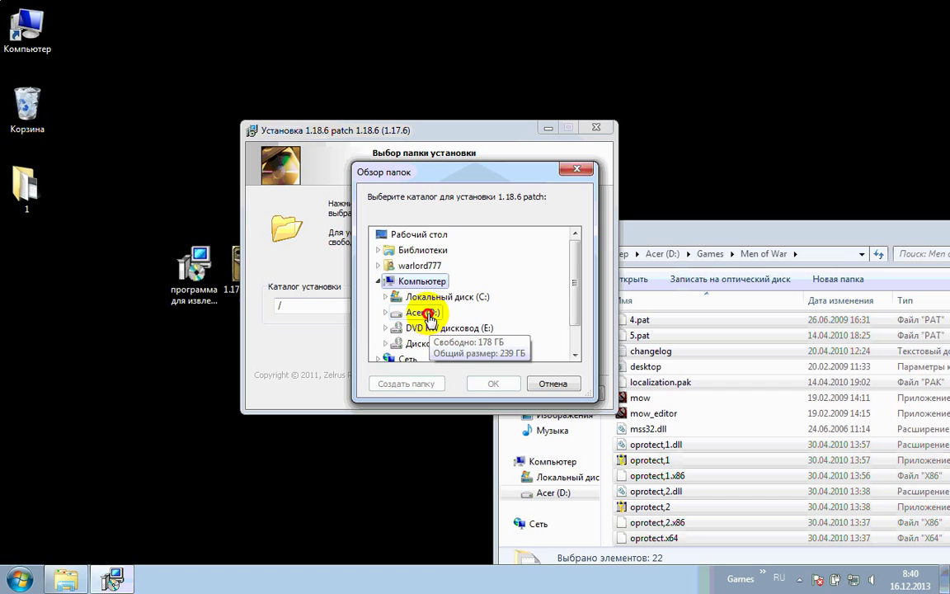
{"action": "double_click", "coordinate": [427, 314]}
{"action": "double_click", "coordinate": [404, 327]}
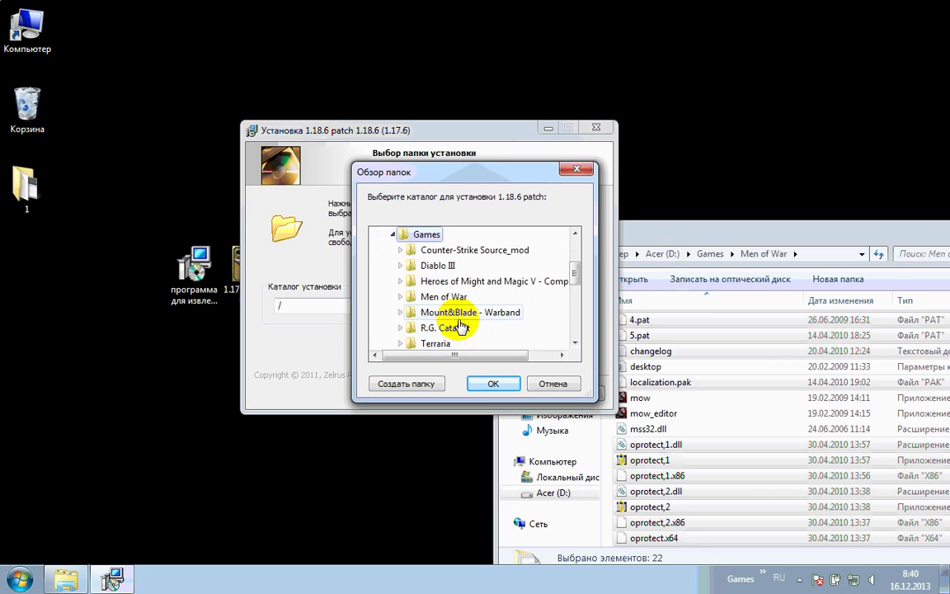
{"action": "double_click", "coordinate": [437, 297]}
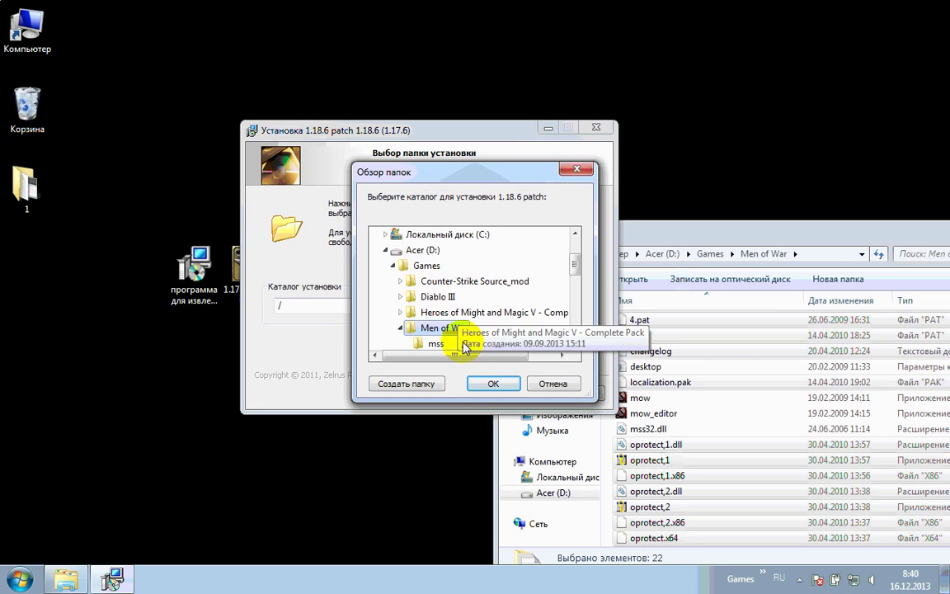
{"action": "left_click", "coordinate": [490, 385]}
{"action": "left_click", "coordinate": [514, 394]}
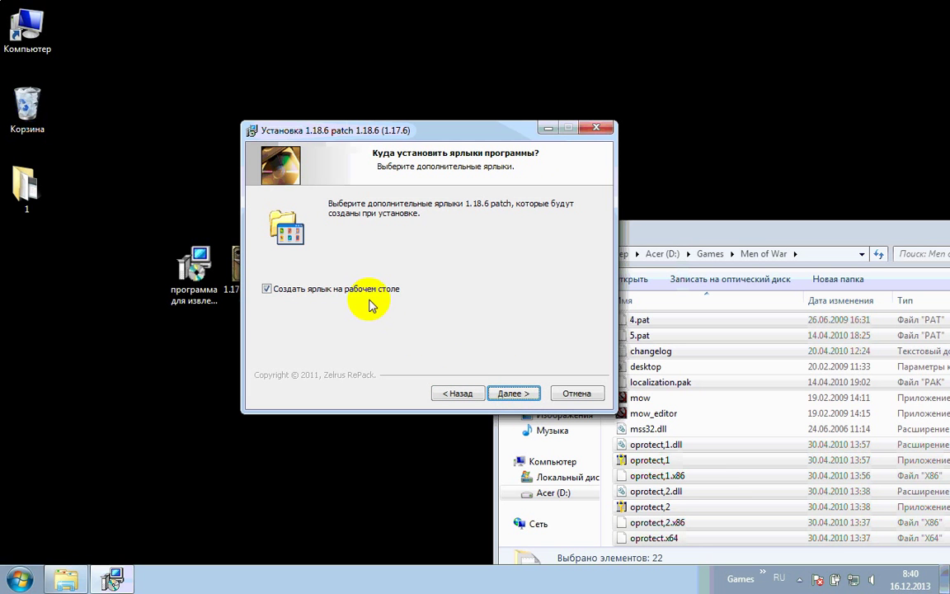
{"action": "left_click", "coordinate": [512, 394]}
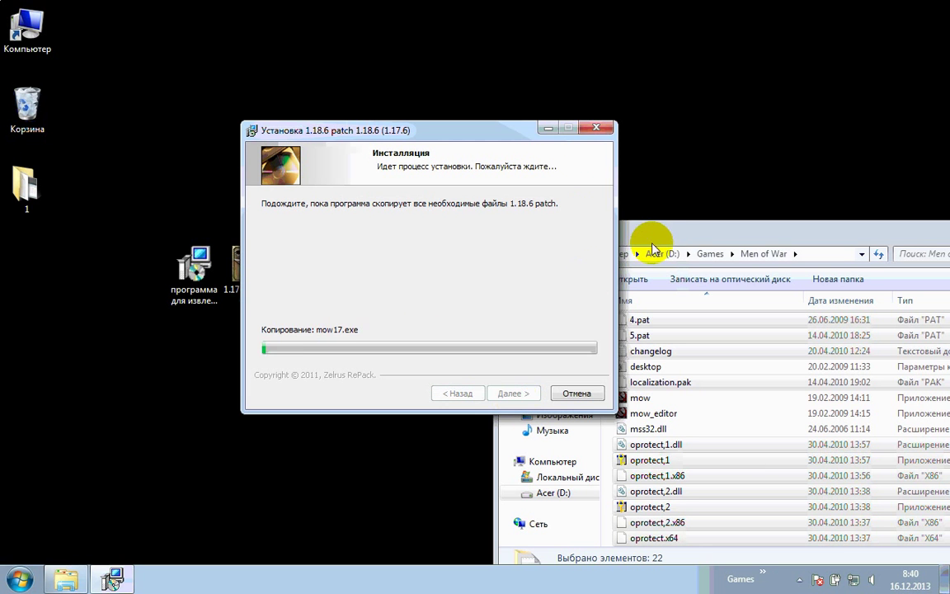
Arrange the Men of War folder and installer windows apart, and finish the patch installation with the Readme option turned off.
{"action": "left_click_drag", "start_coordinate": [646, 239], "coordinate": [613, 224]}
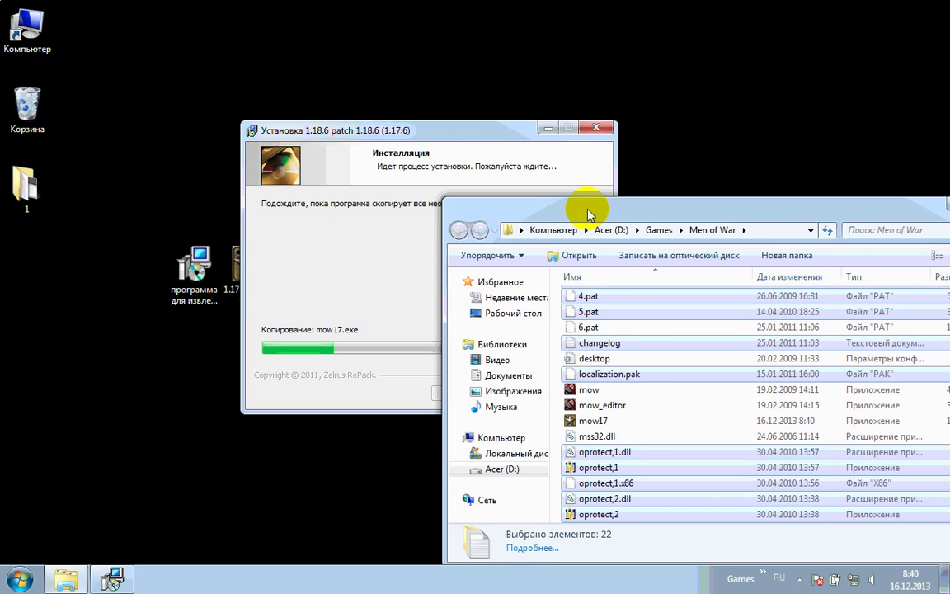
{"action": "left_click", "coordinate": [584, 217]}
{"action": "left_click_drag", "start_coordinate": [584, 217], "coordinate": [598, 127]}
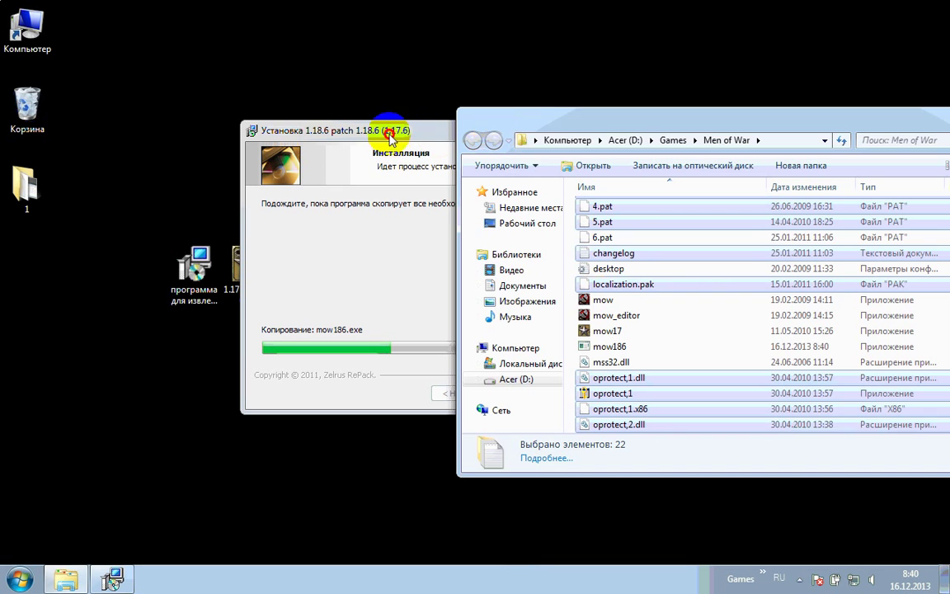
{"action": "left_click", "coordinate": [270, 87]}
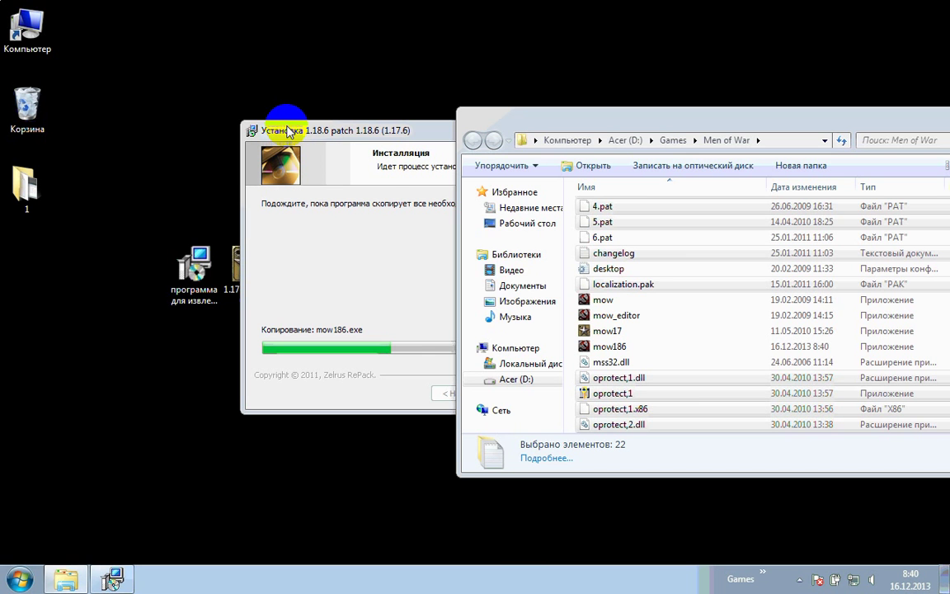
{"action": "left_click_drag", "start_coordinate": [289, 130], "coordinate": [183, 111]}
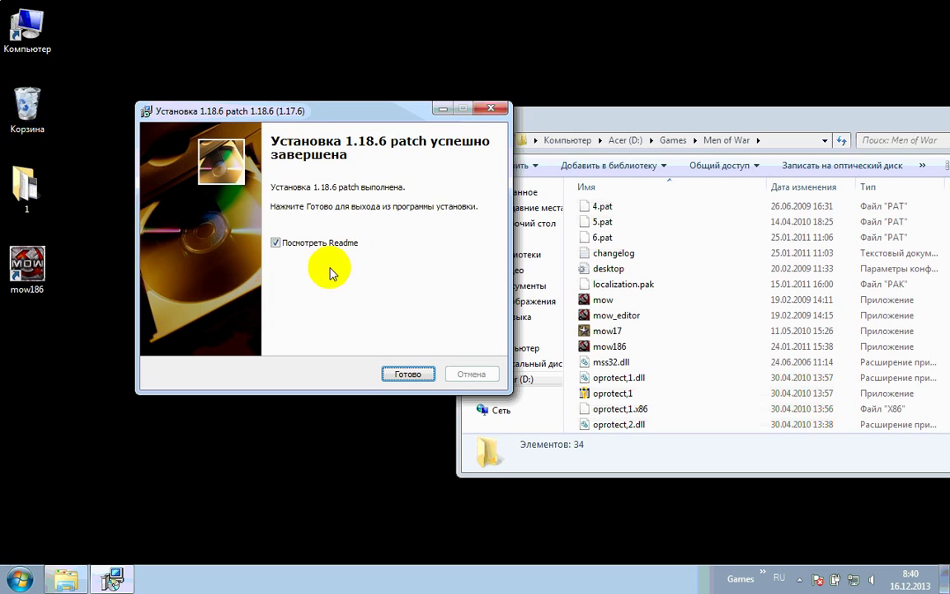
{"action": "left_click", "coordinate": [320, 244]}
{"action": "left_click", "coordinate": [406, 375]}
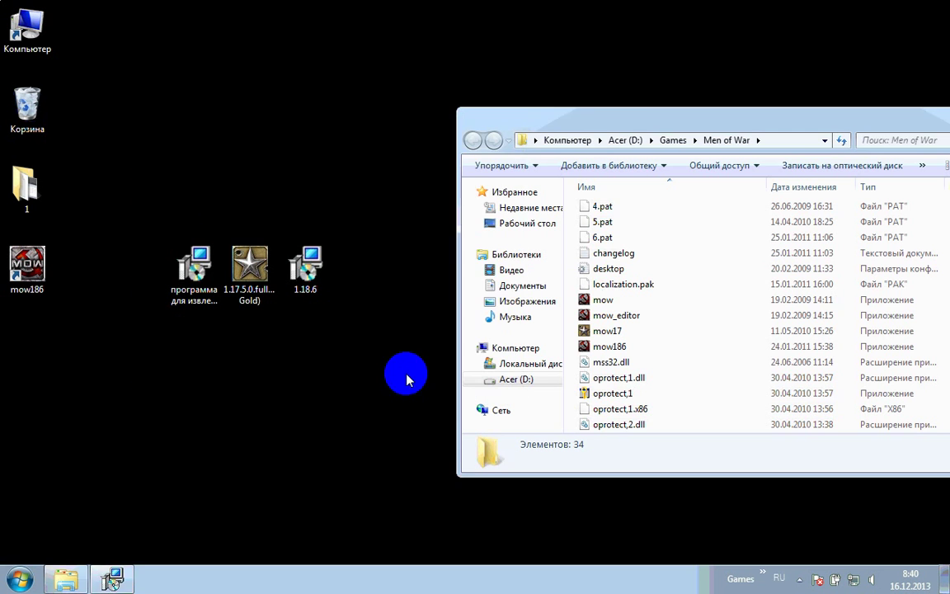
Bring the Men of War folder window fully into view and look through its files for the patched game executables.
{"action": "left_click_drag", "start_coordinate": [633, 125], "coordinate": [514, 96]}
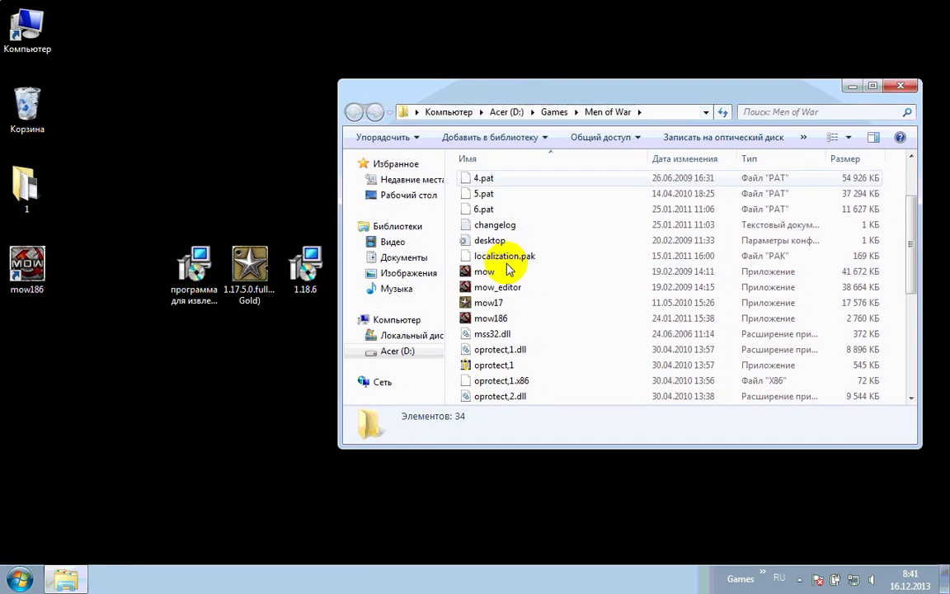
{"action": "scroll", "coordinate": [525, 280], "scroll_direction": "down", "scroll_amount": 5}
{"action": "left_click", "coordinate": [434, 317]}
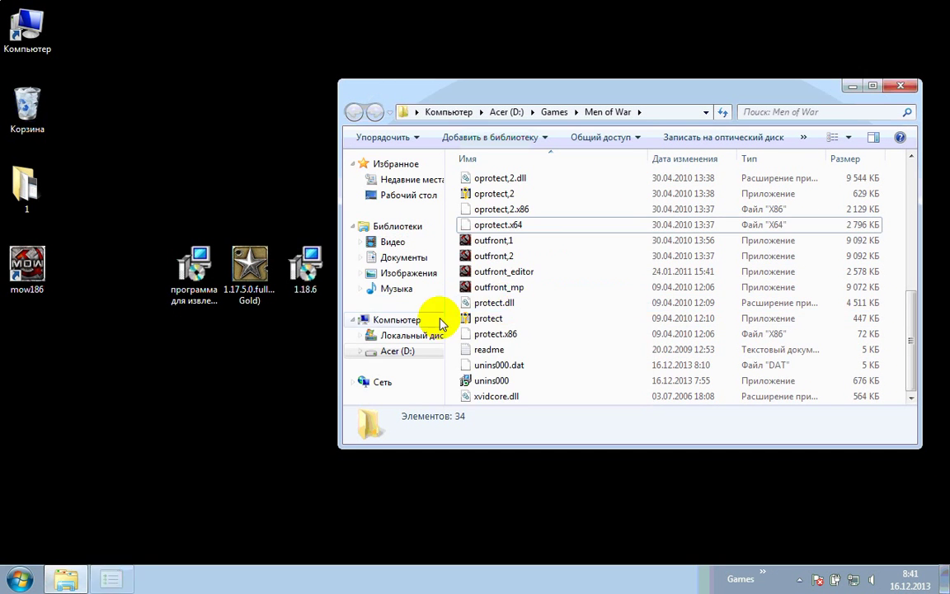
{"action": "left_click", "coordinate": [531, 302]}
{"action": "scroll", "coordinate": [526, 296], "scroll_direction": "up", "scroll_amount": 3}
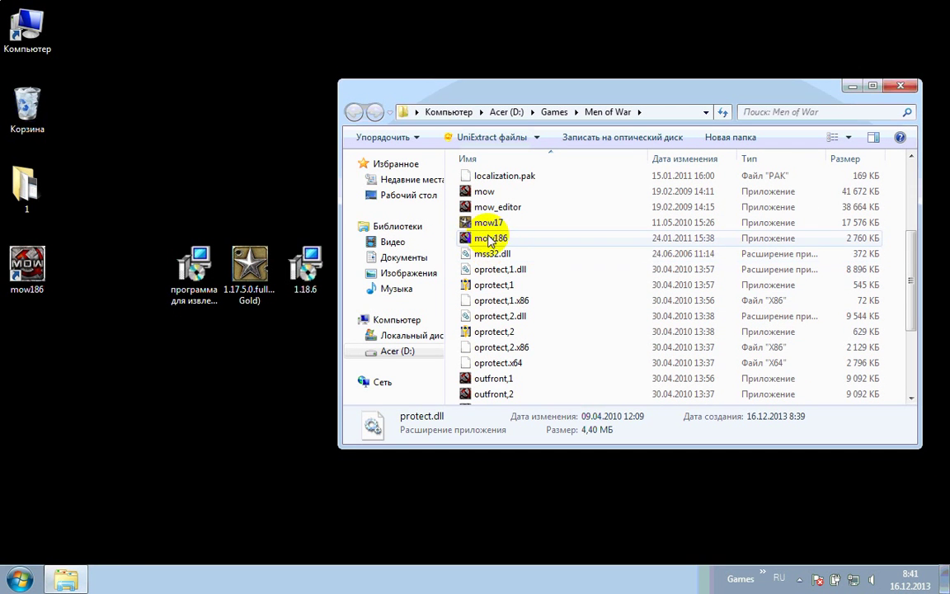